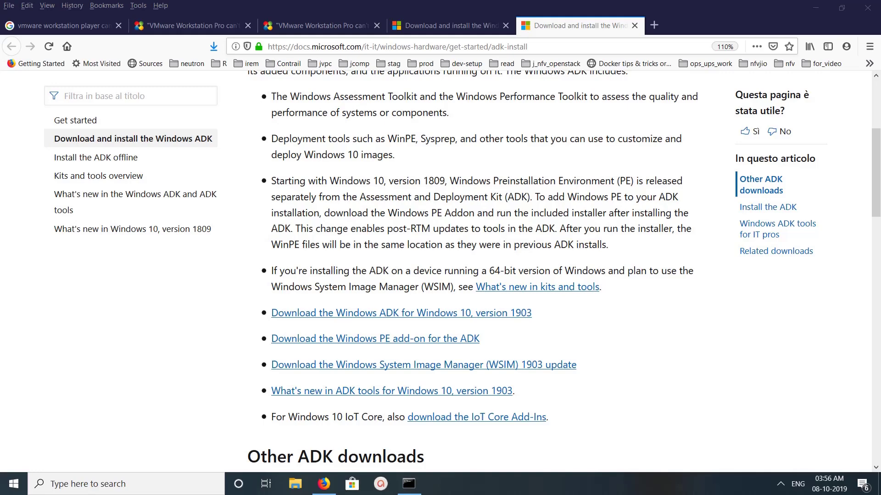
Try to launch VMware Workstation 15 Player and dismiss the compatibility notification
key(super)
text(vmwa)
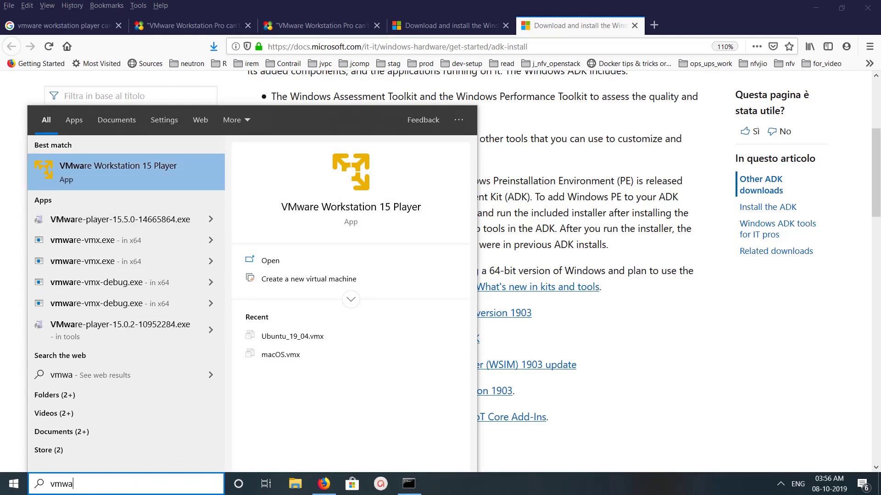
key(Return)
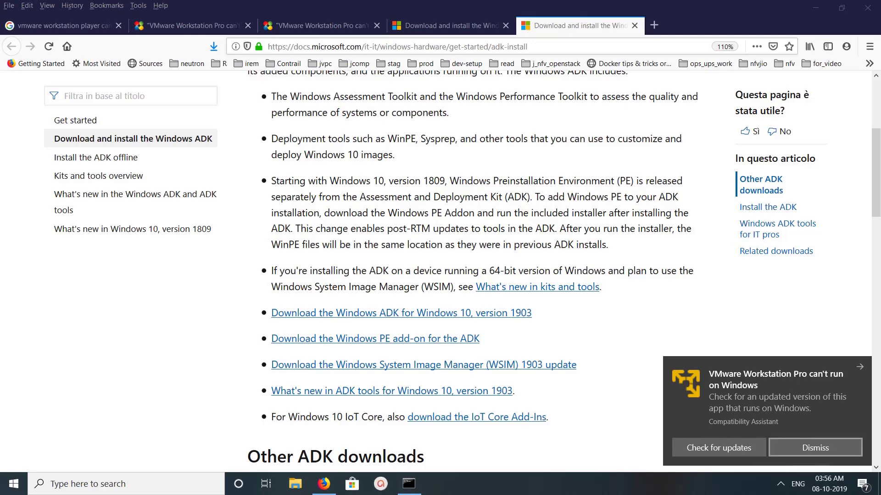
click(814, 448)
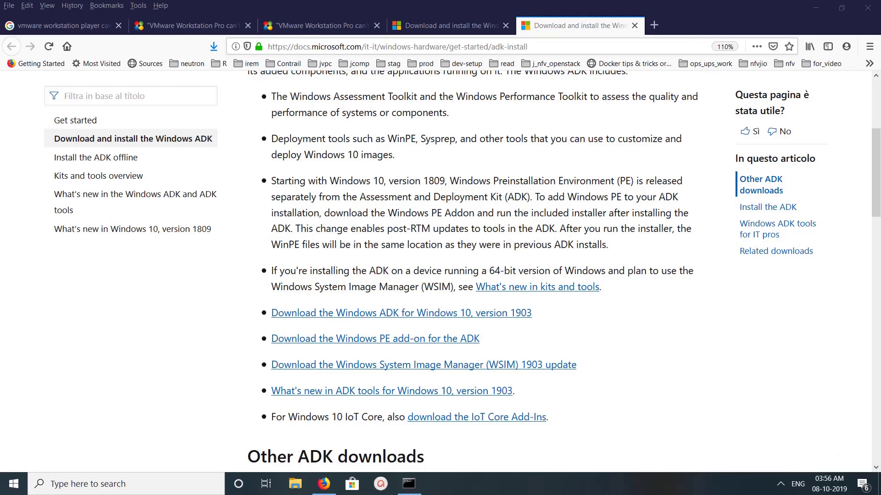
Review the Windows ADK install page, its web address and the download link for Windows 10, version 1903
scroll(815, 448, up, 5)
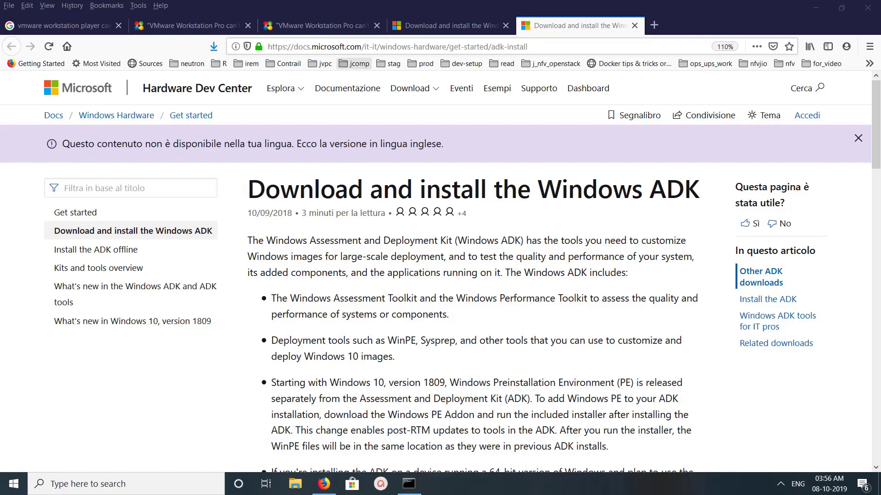
click(377, 46)
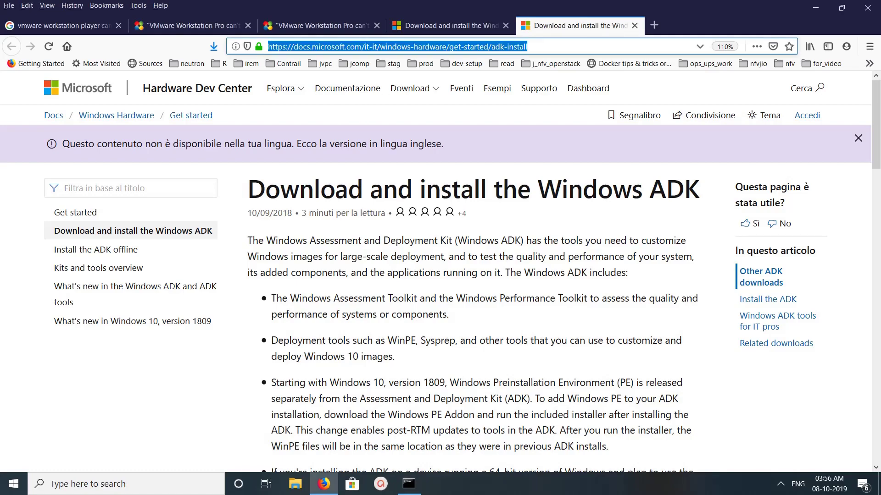
scroll(441, 275, down, 6)
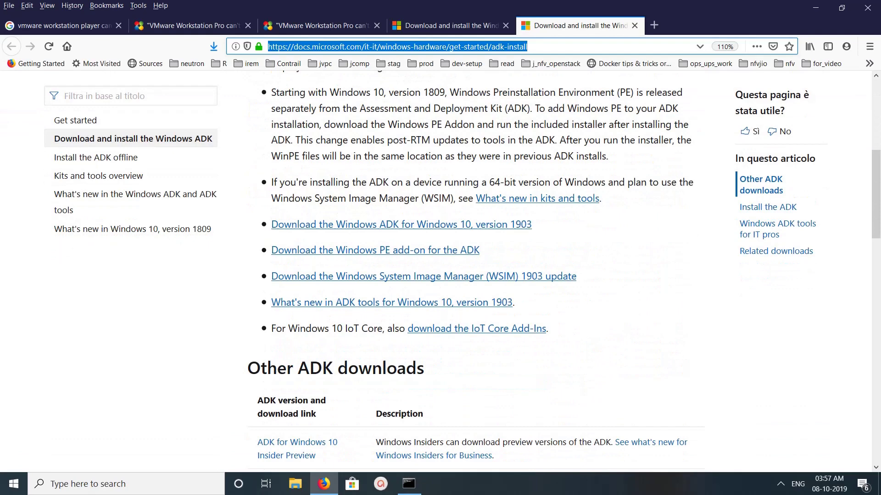
scroll(440, 275, up, 1)
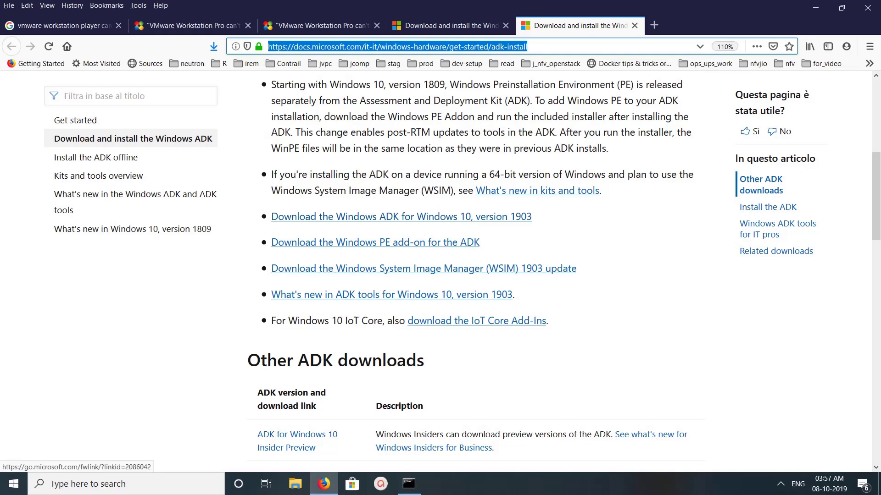
Run adksetup.exe, view the installed features through the Change option, and cancel and close the setup without changes
click(125, 484)
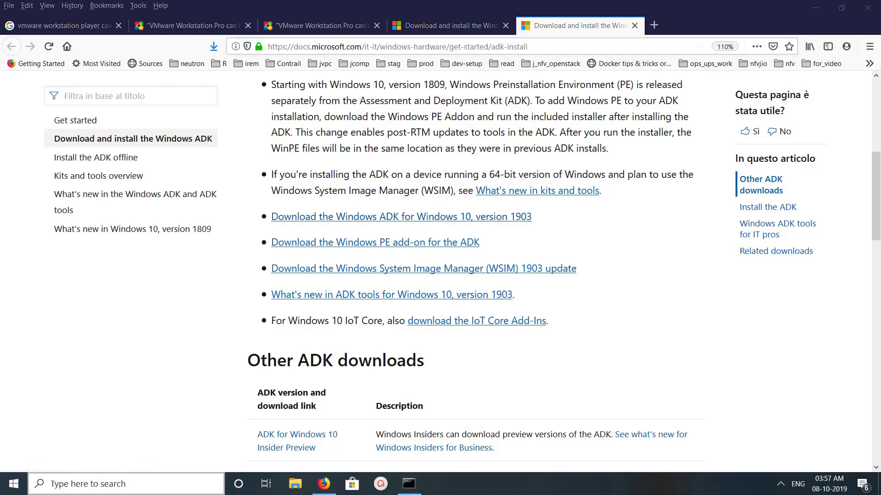
text(adk)
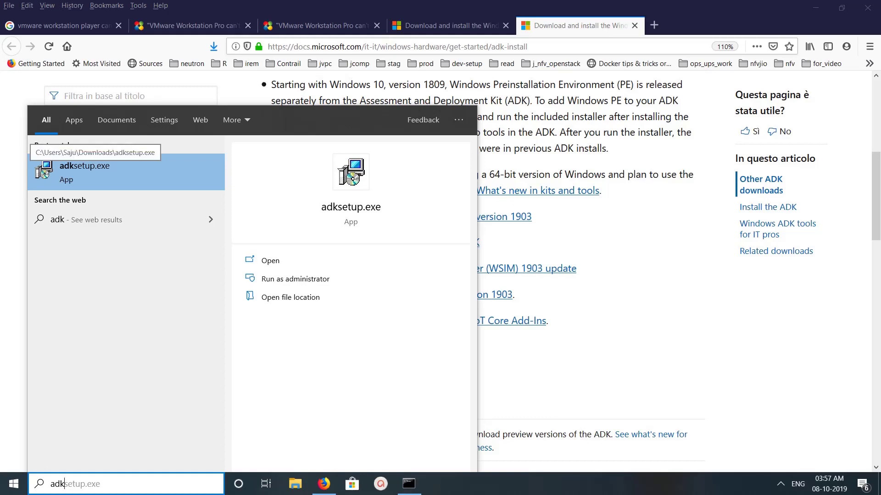
click(91, 174)
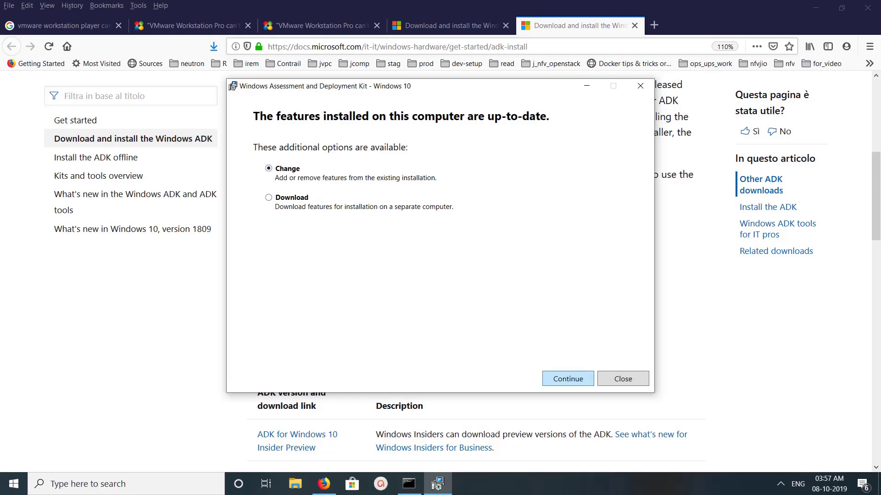
click(567, 378)
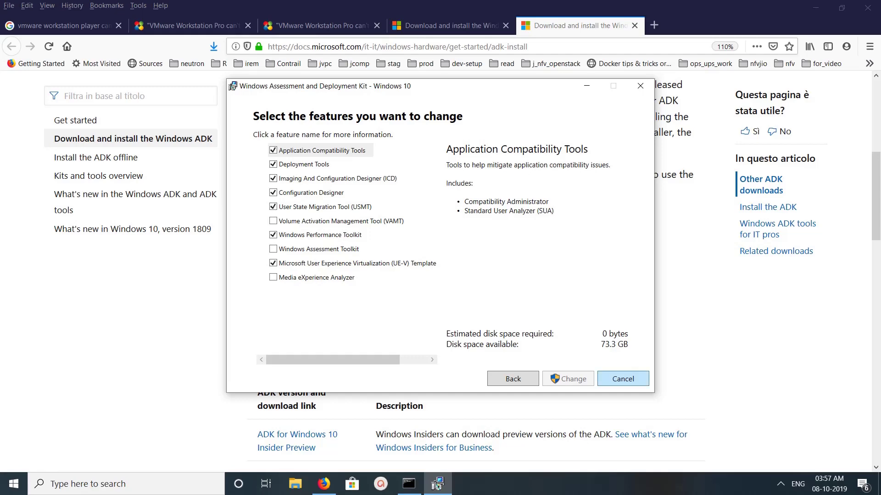
click(623, 378)
click(456, 279)
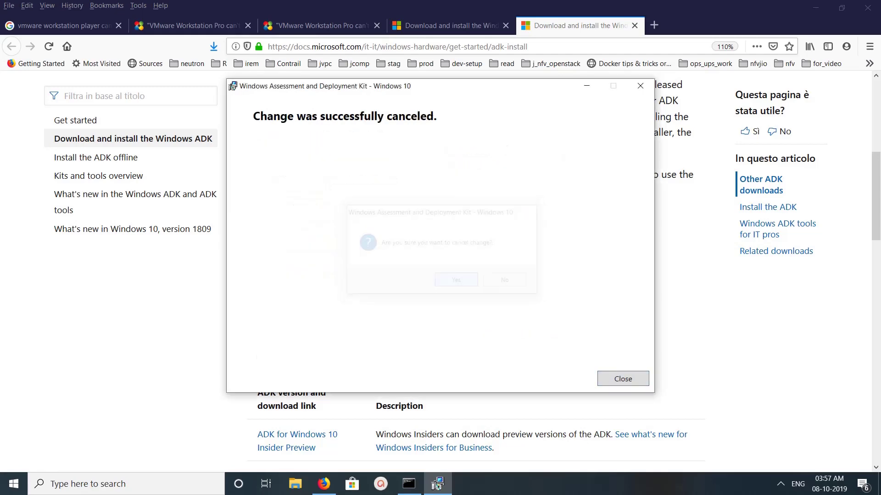
click(623, 379)
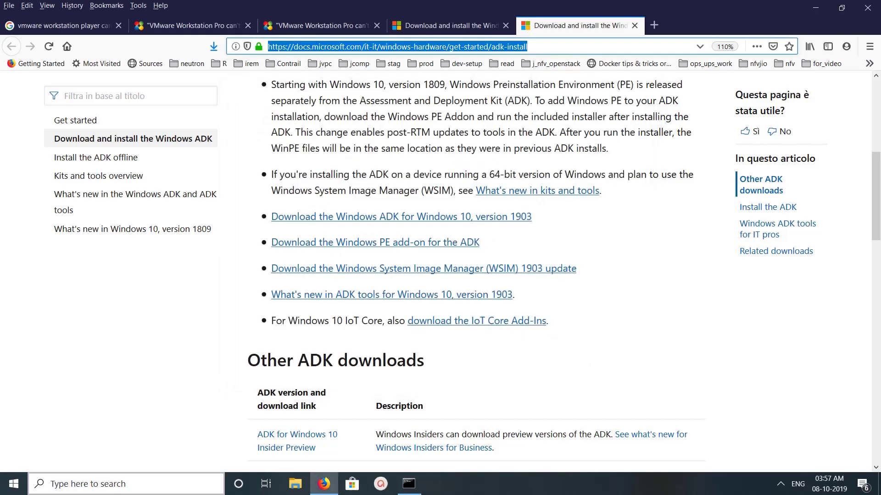
Launch Compatibility Administrator (64-bit), move its window over the browser page and expand the system database's Applications list
key(super+s)
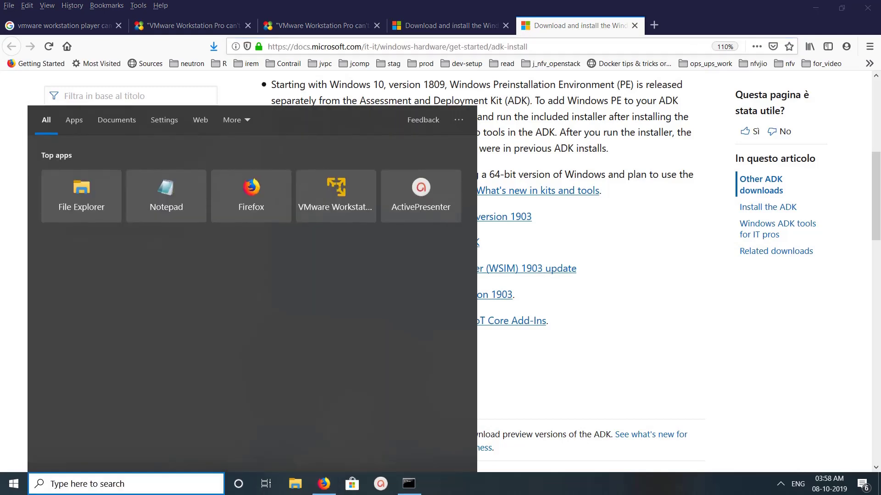
text(comp)
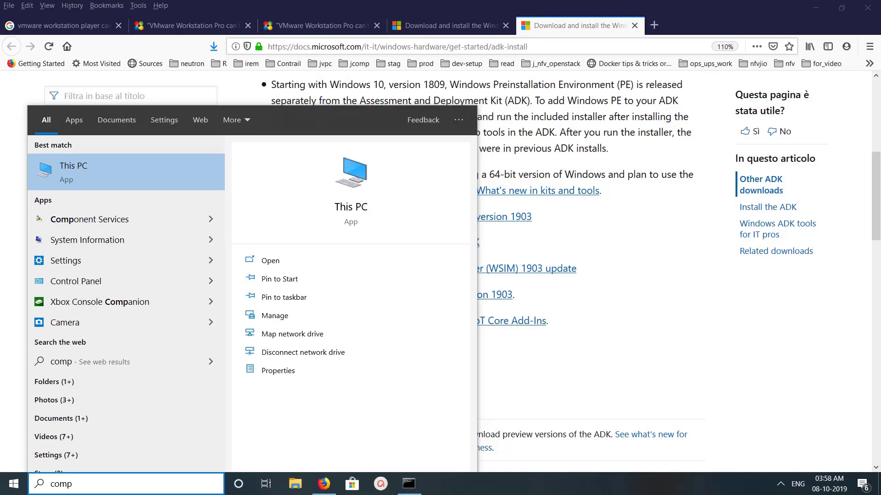
text(at)
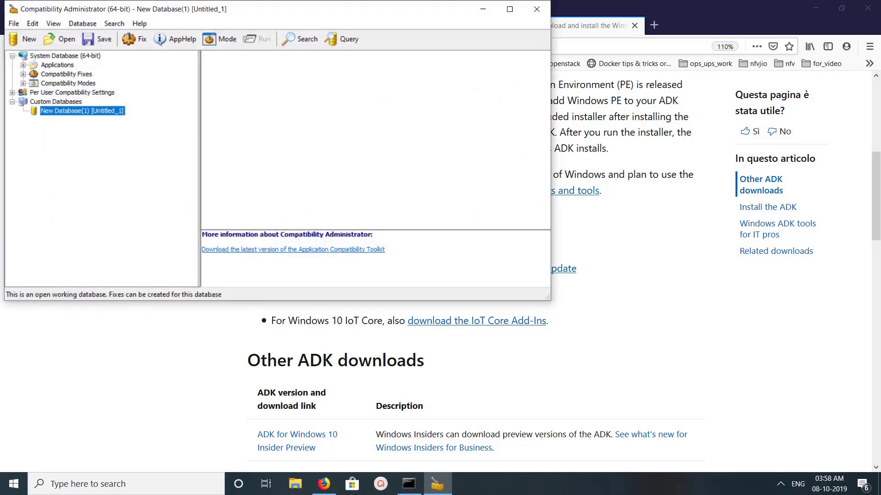
drag(277, 9, 516, 68)
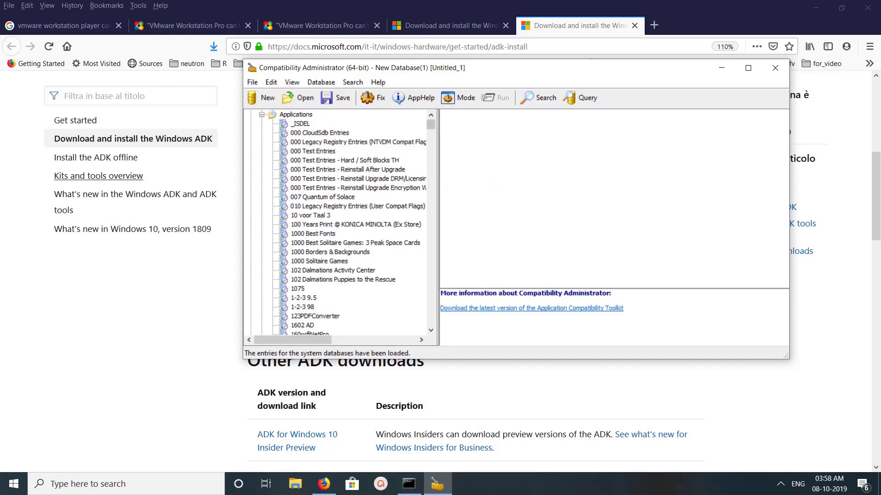
Select VMware Workstation Pro in the system database's Applications list and inspect its vmplayer.exe and vmware.exe entries
drag(430, 125, 430, 303)
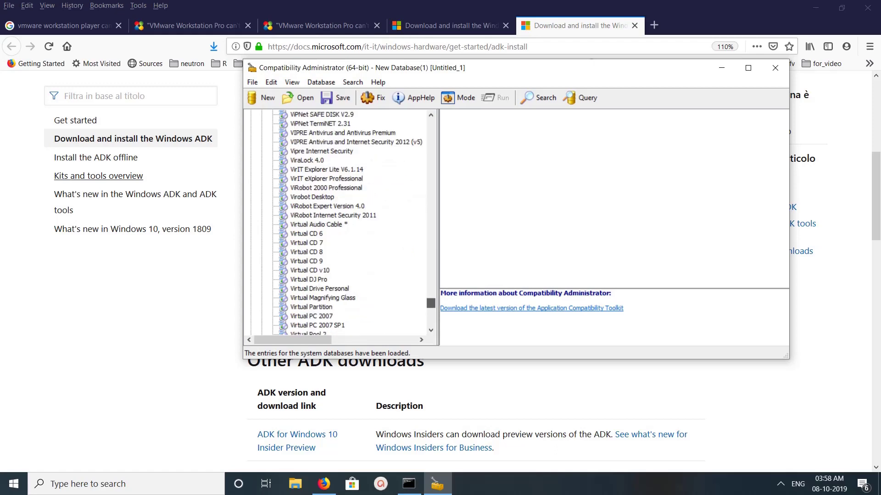
drag(430, 304, 431, 307)
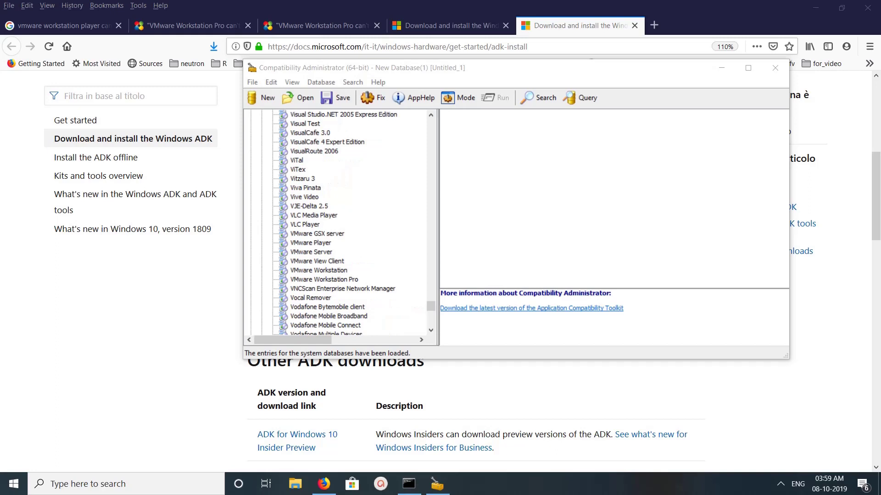
click(323, 279)
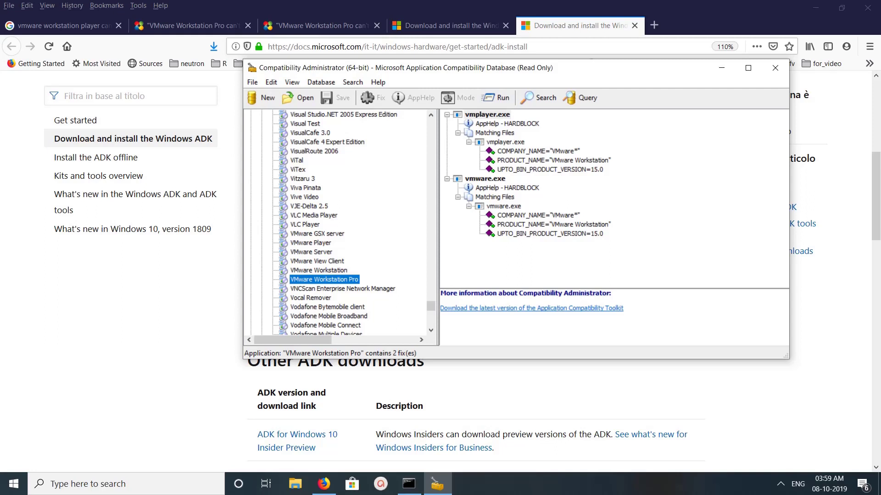
click(447, 179)
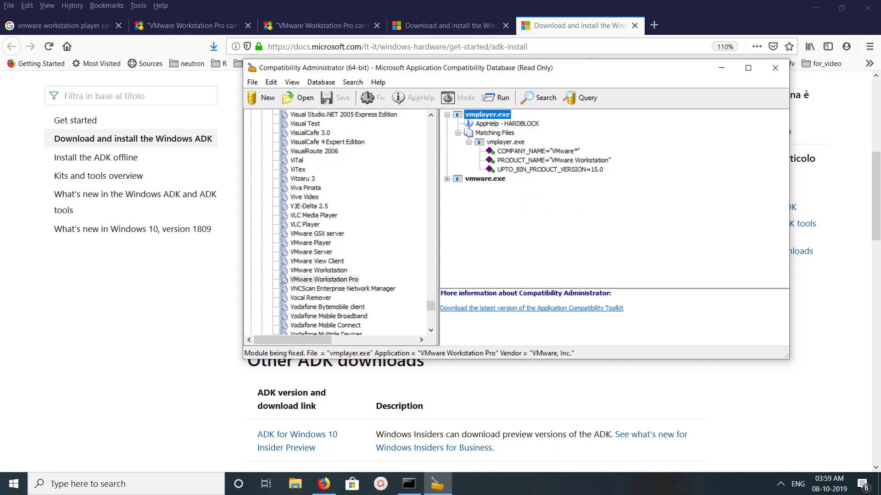
key(Left)
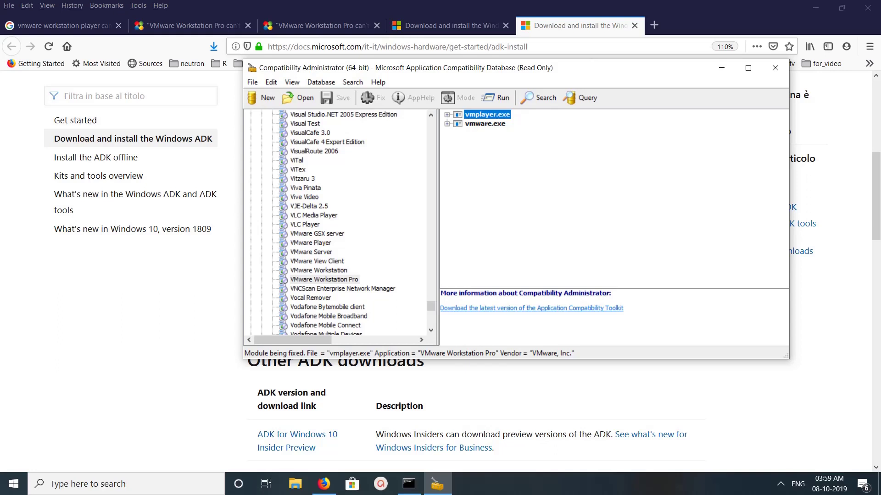
click(446, 123)
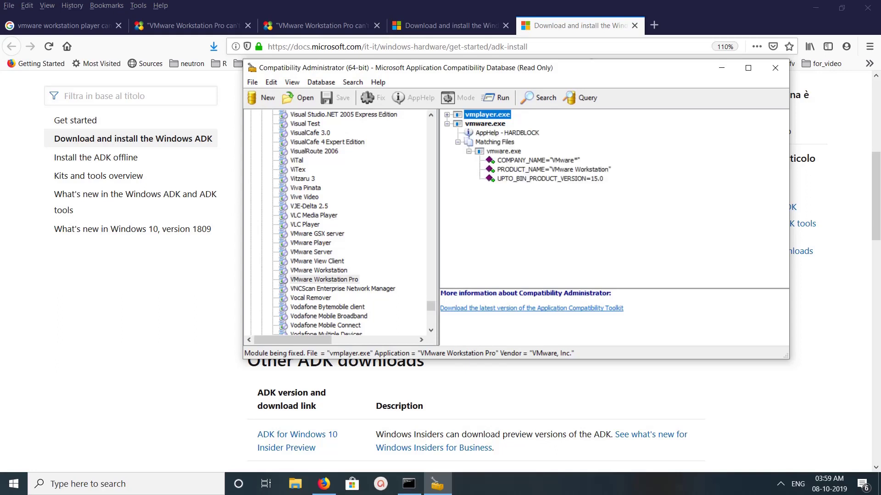
key(Right)
Disable the vmplayer.exe entry of VMware Workstation Pro
right_click(481, 115)
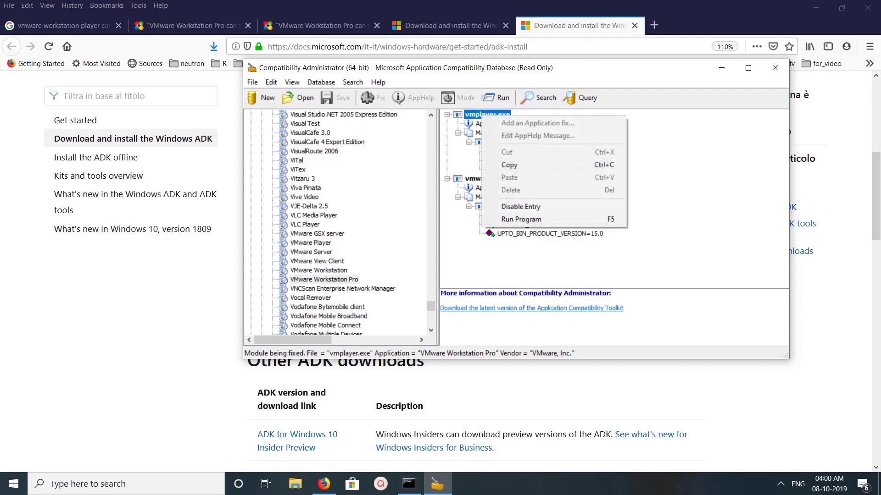
key(Down)
key(Down)
key(Down)
key(Down)
key(Down)
key(Down)
key(Down)
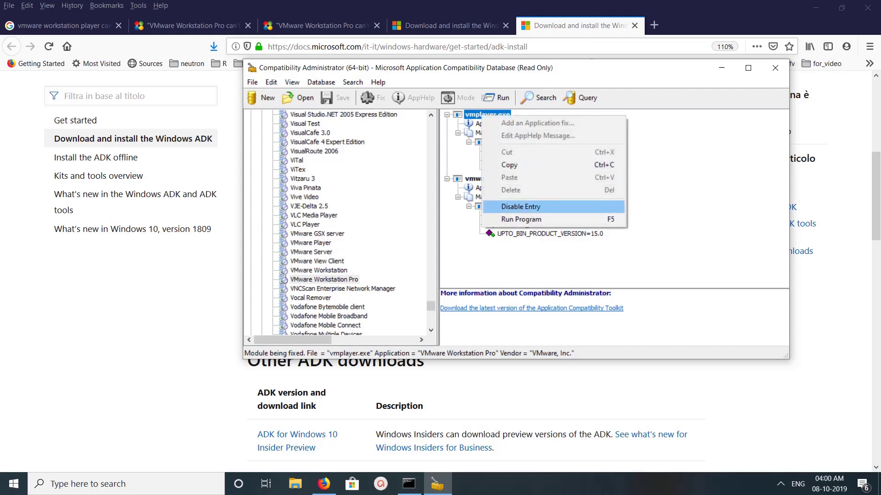
key(Return)
Disable the vmware.exe entry of VMware Workstation Pro
click(490, 178)
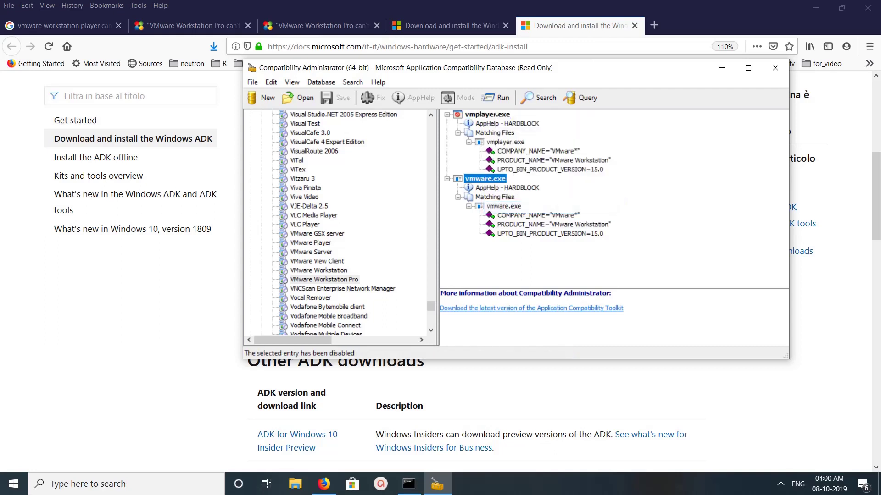
right_click(490, 178)
key(Down)
key(Down)
key(Down)
key(Down)
key(Down)
key(Down)
key(Down)
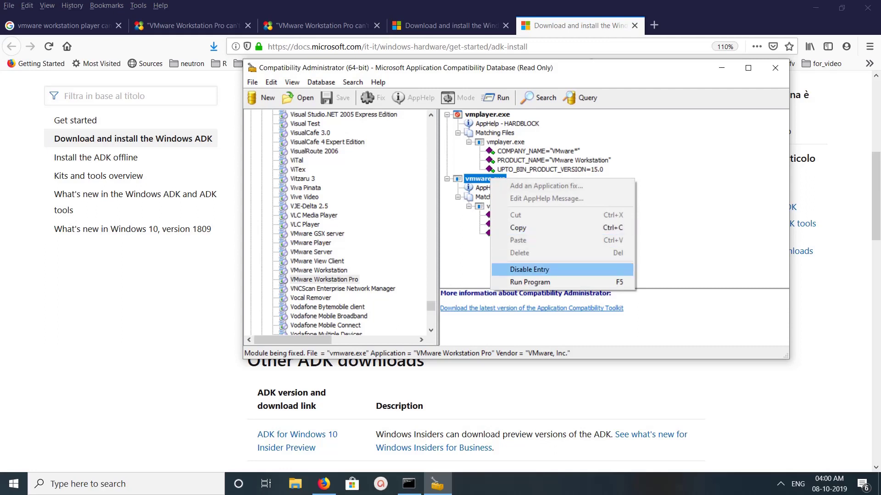
key(Return)
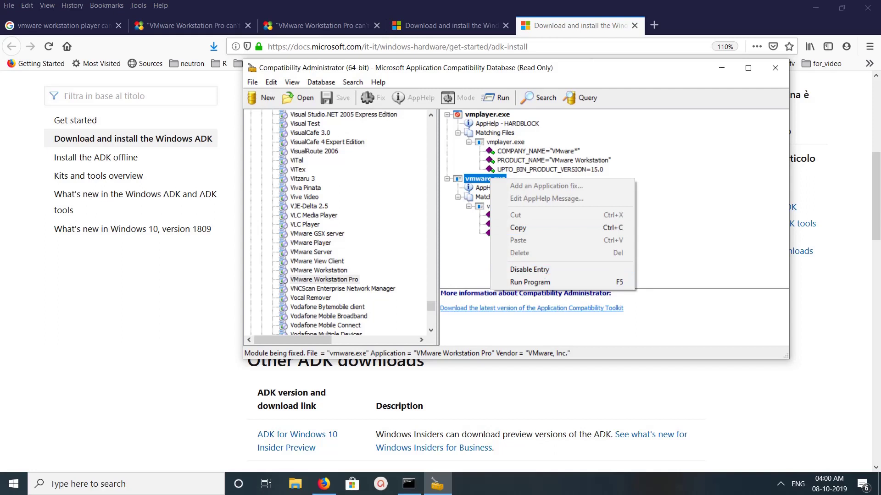
key(Down)
key(Down)
key(Down)
key(Down)
key(Down)
key(Down)
click(529, 270)
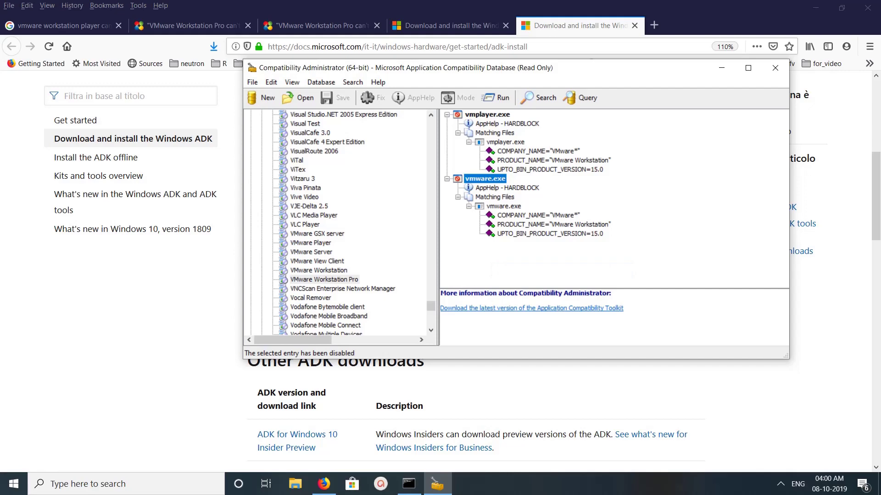
click(623, 308)
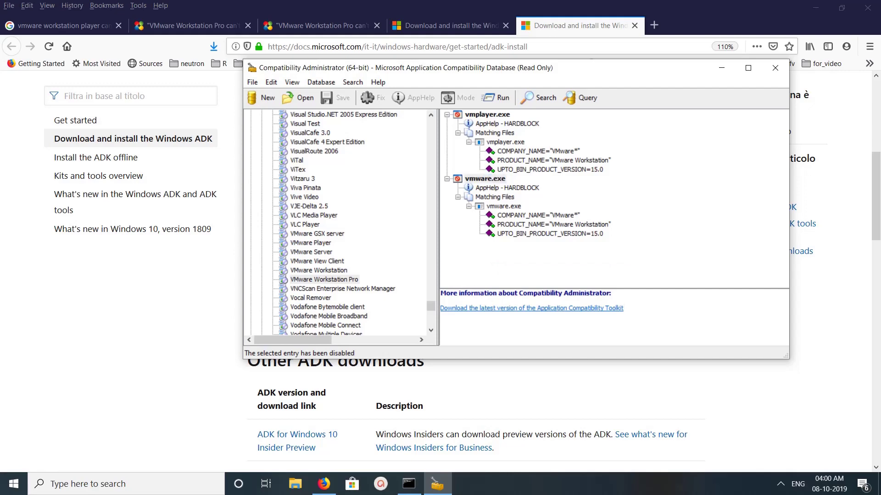
Launch VMware Workstation 15 Player and move its window aside to uncover the disabled compatibility entries
click(126, 484)
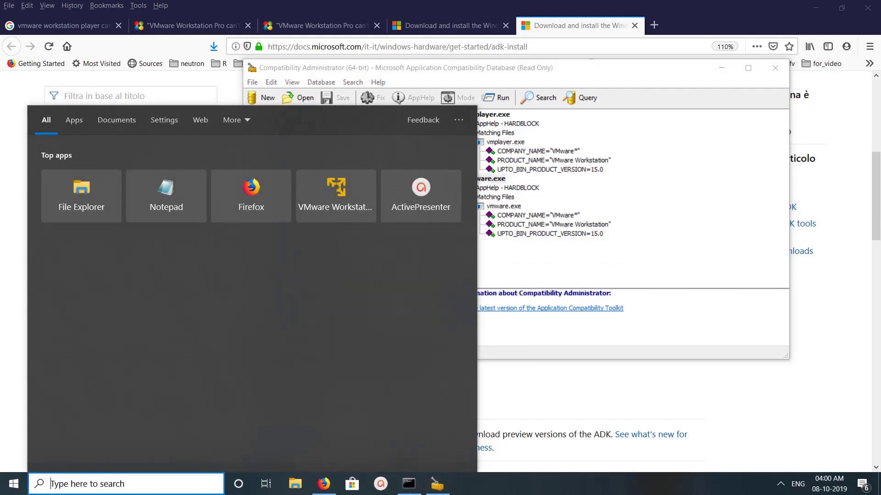
text(vmwa)
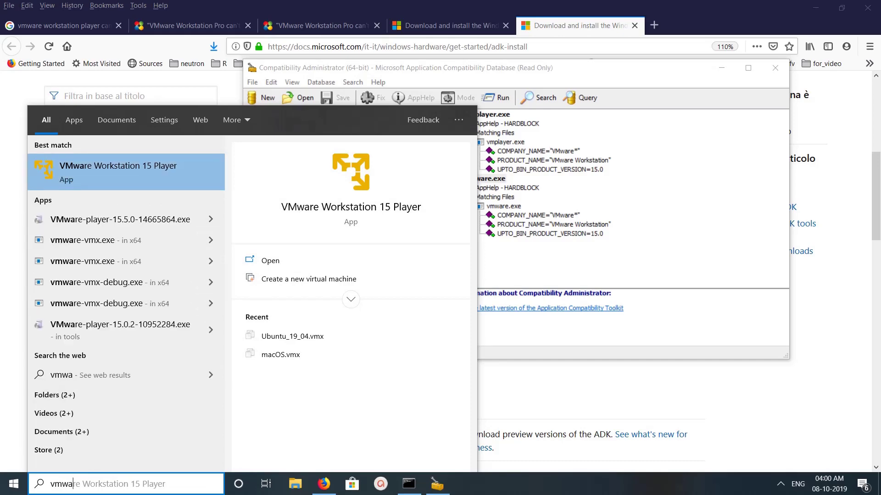
click(99, 175)
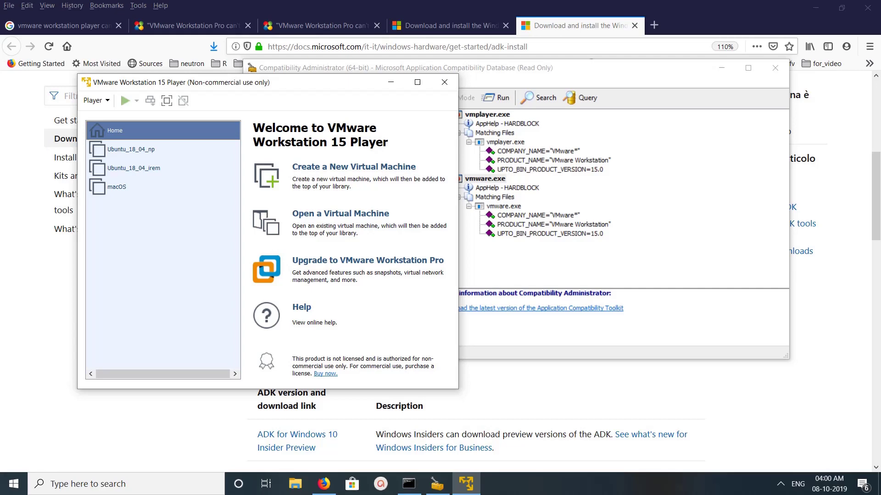
drag(268, 83, 167, 81)
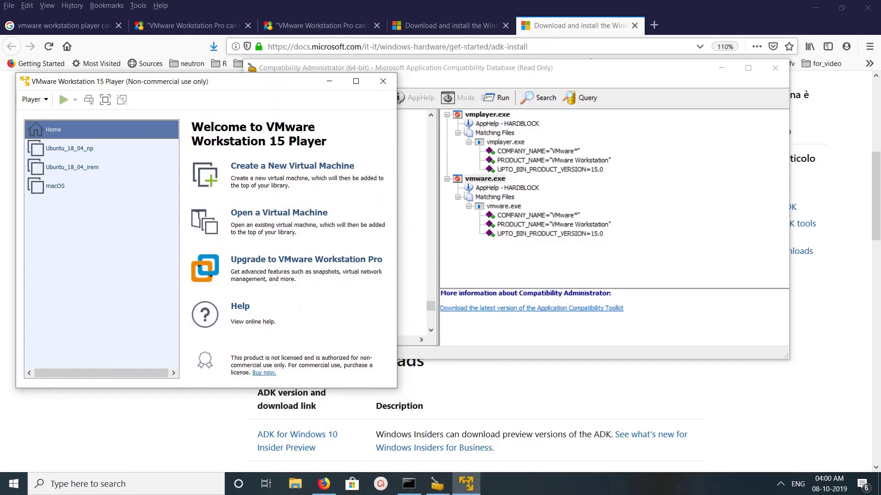
Switch to Firefox and highlight the full web address of the Windows ADK install page
click(527, 46)
drag(527, 47, 506, 47)
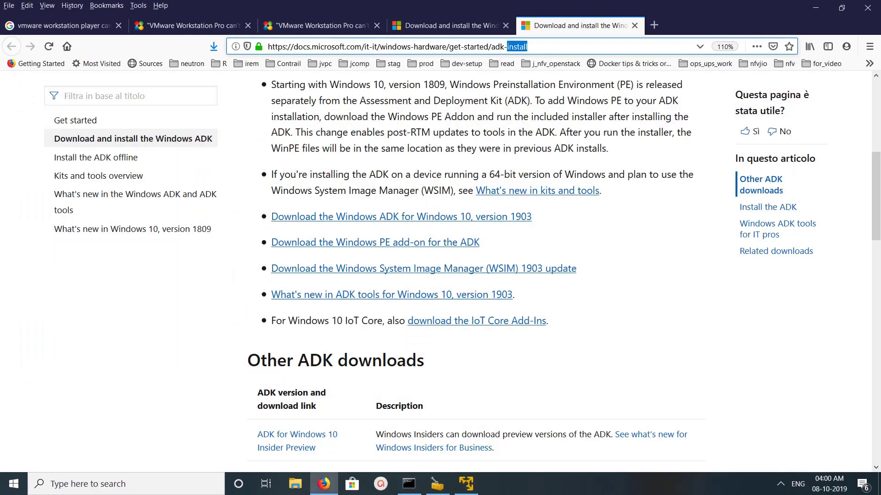
key(ctrl+a)
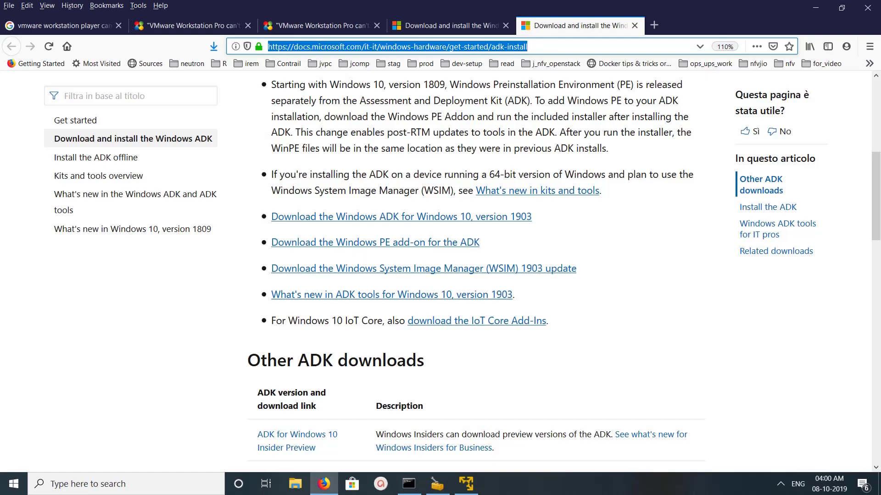